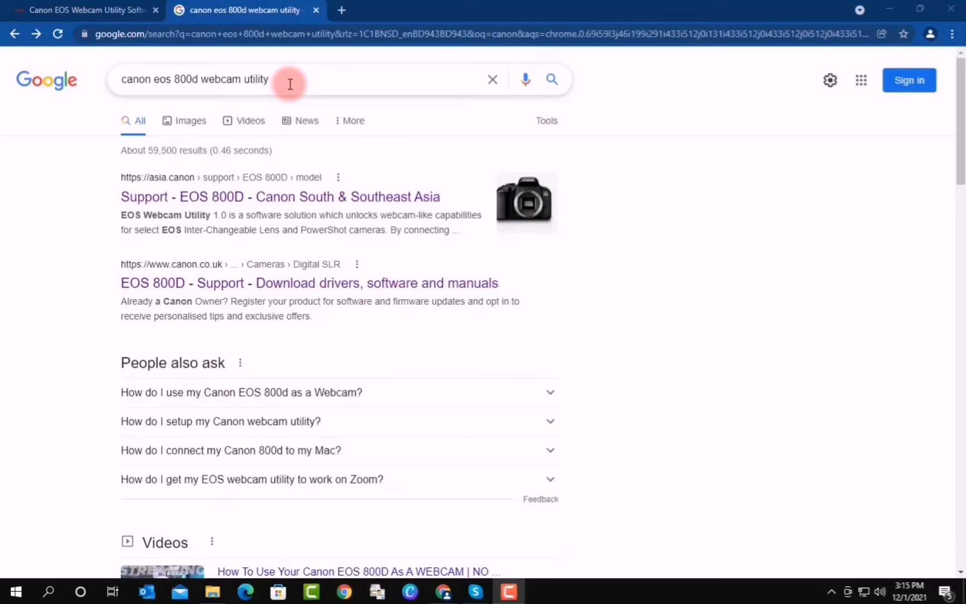
# Open the "Canon EOS Webcam Utility Software" page on en.canon-me.com from the search results.
pyautogui.scroll(-10, 290, 84)
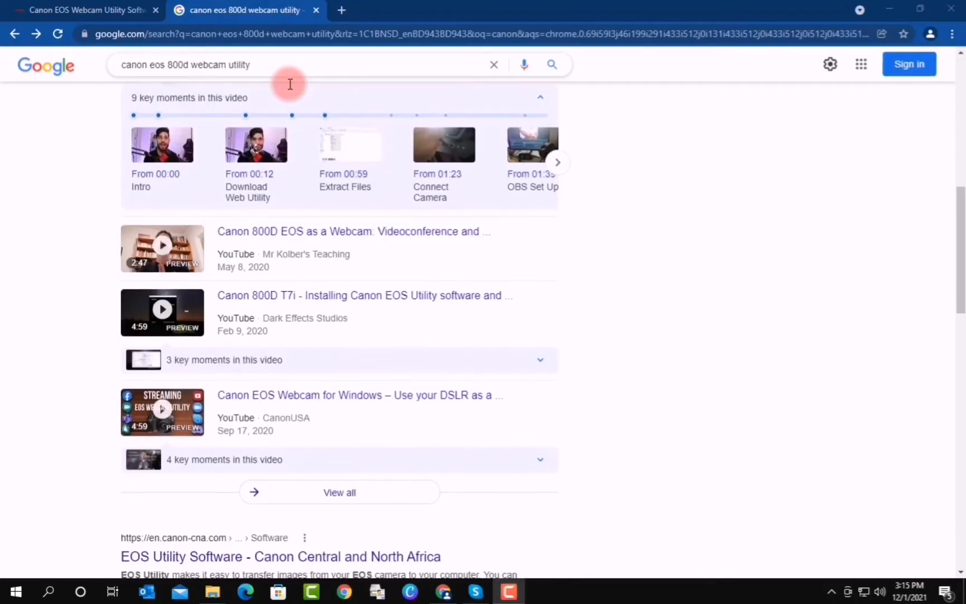
pyautogui.scroll(-6, 290, 84)
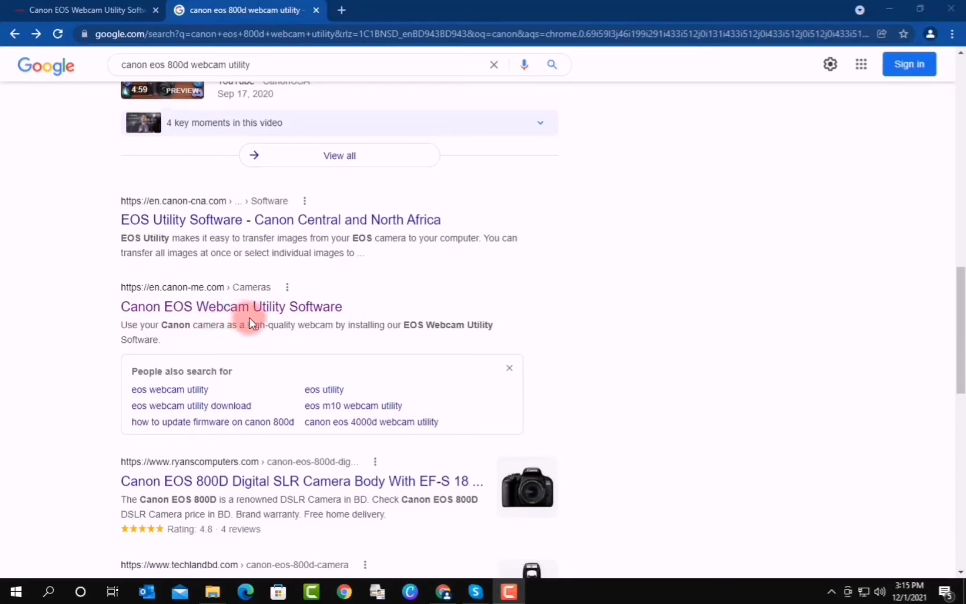
pyautogui.click(302, 319)
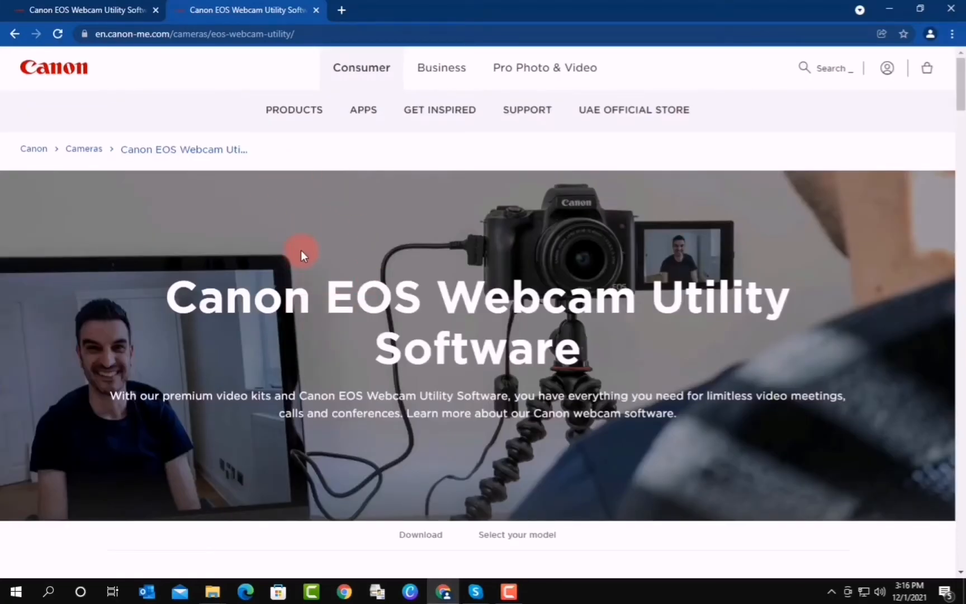
# Request the Windows version of the EOS Webcam Utility software from the "Let's get started" section.
pyautogui.scroll(-8, 301, 255)
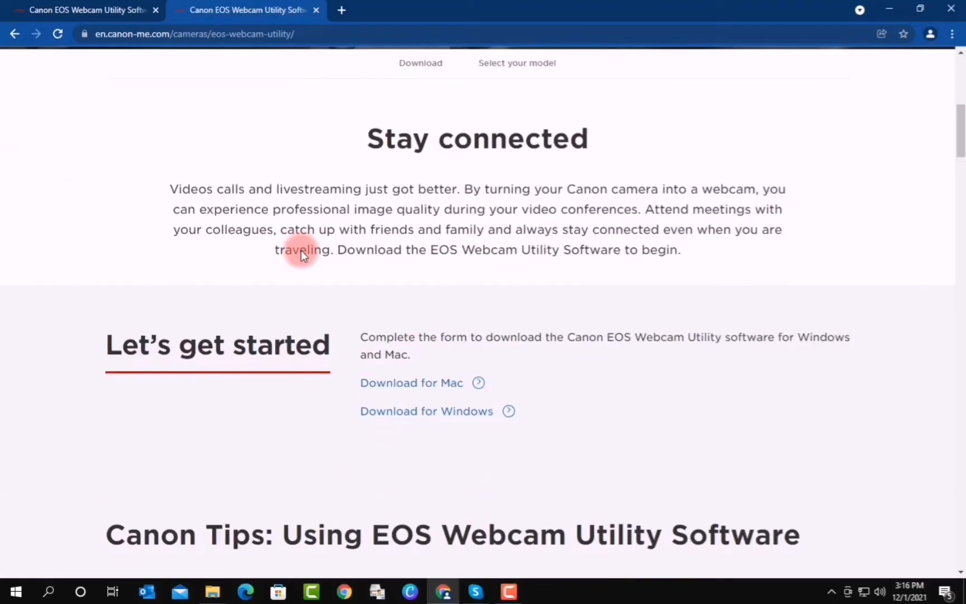
pyautogui.scroll(-1, 301, 249)
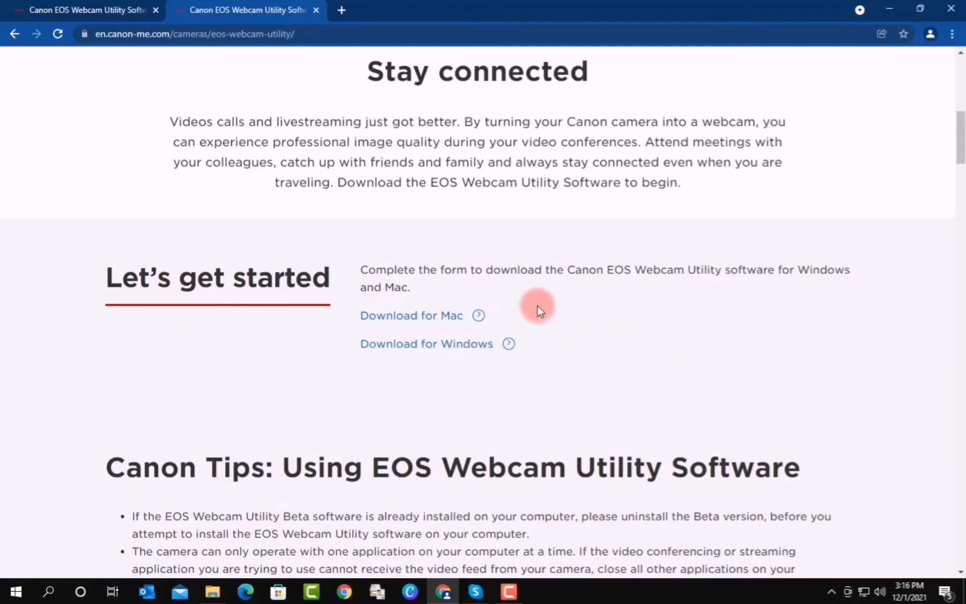
pyautogui.click(431, 347)
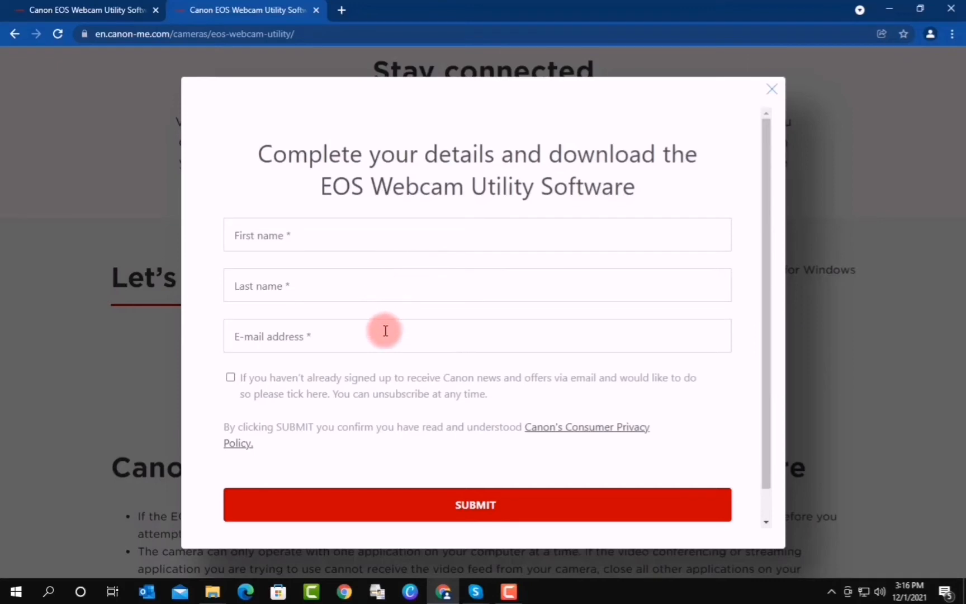
# Fill in the first name, last name and e-mail address in the download form and submit it.
pyautogui.click(341, 238)
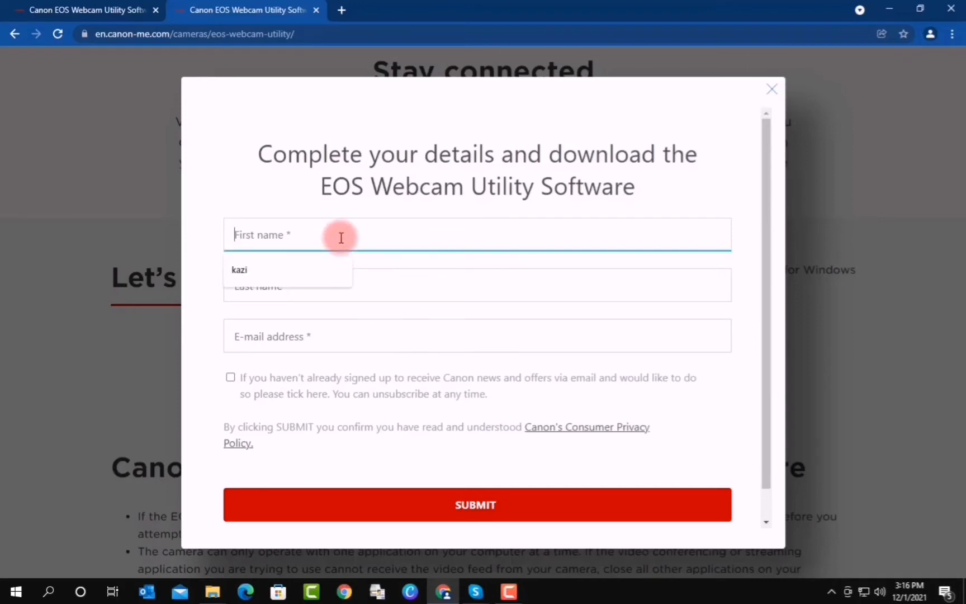
pyautogui.click(326, 272)
pyautogui.click(317, 280)
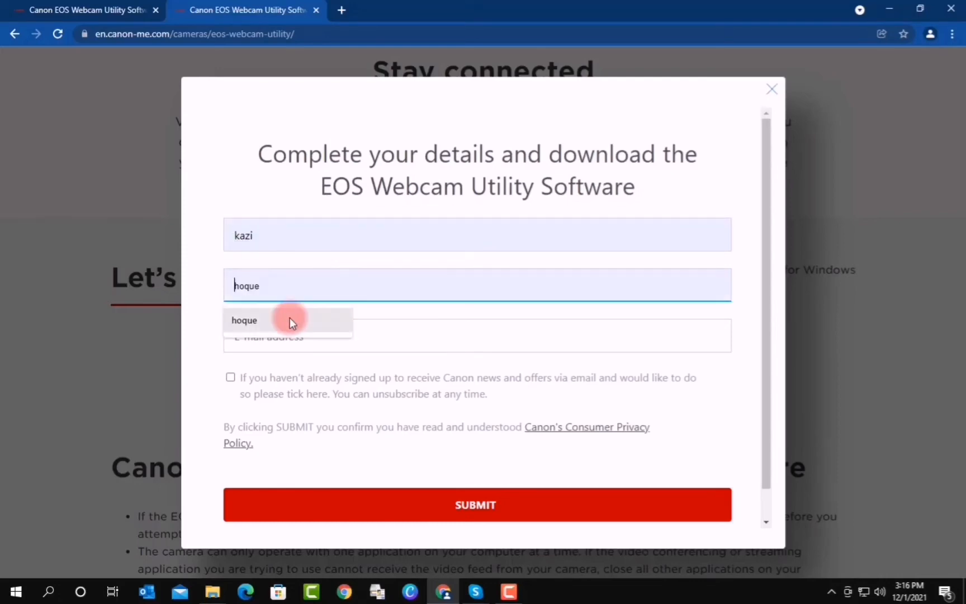
pyautogui.click(292, 319)
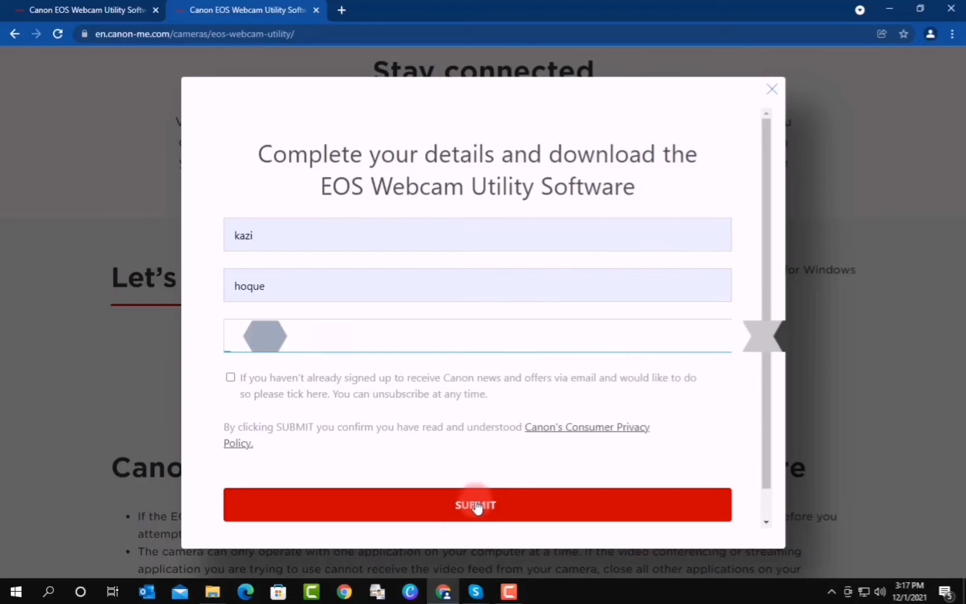
pyautogui.click(467, 488)
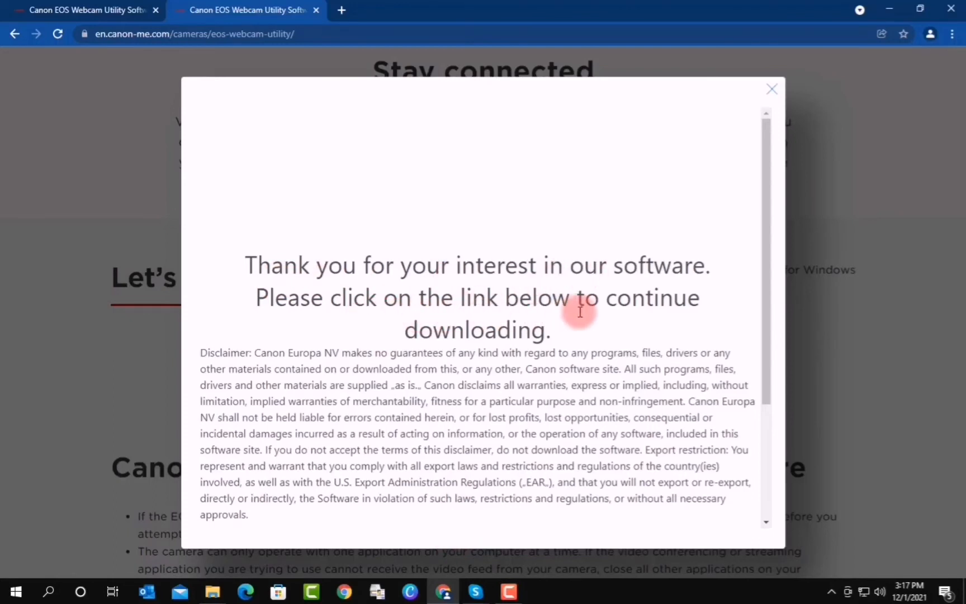
# Download the EOS Webcam Utility software through the link below the disclaimer.
pyautogui.scroll(-2, 538, 336)
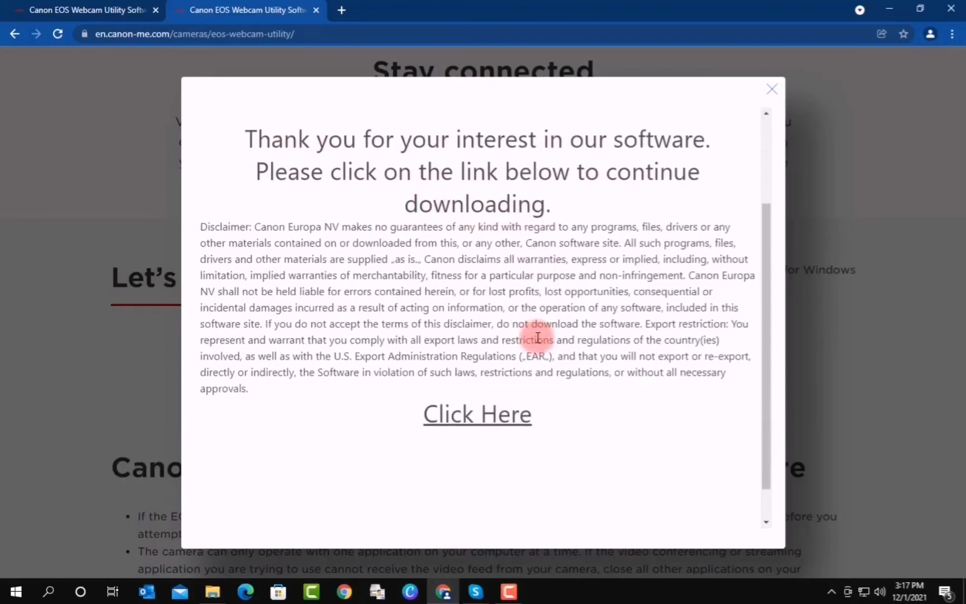
pyautogui.scroll(-1, 538, 337)
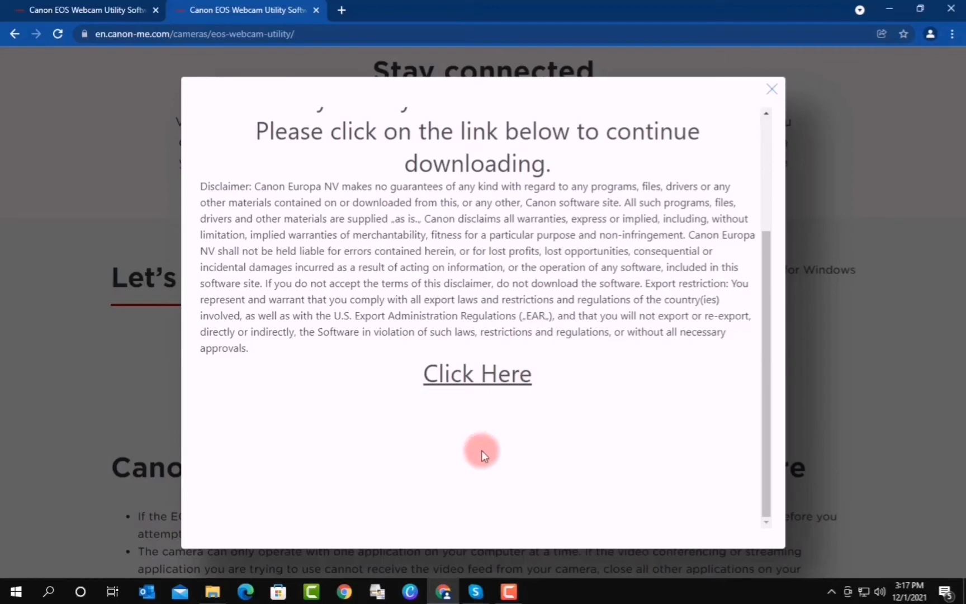
pyautogui.click(467, 386)
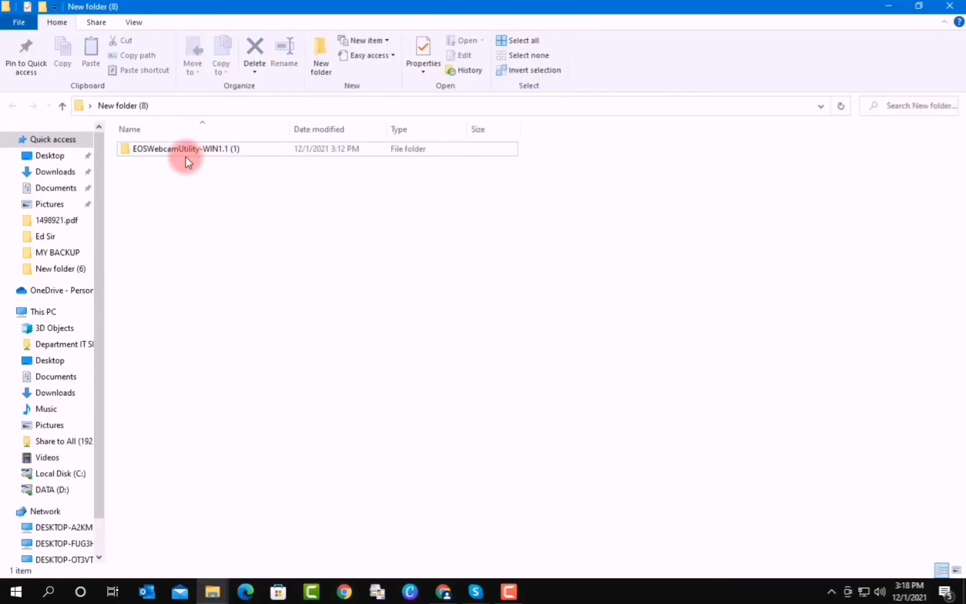
# In File Explorer, open the EOSWebcamUtility-WIN1.1 (1) folder without renaming it.
pyautogui.click(184, 152)
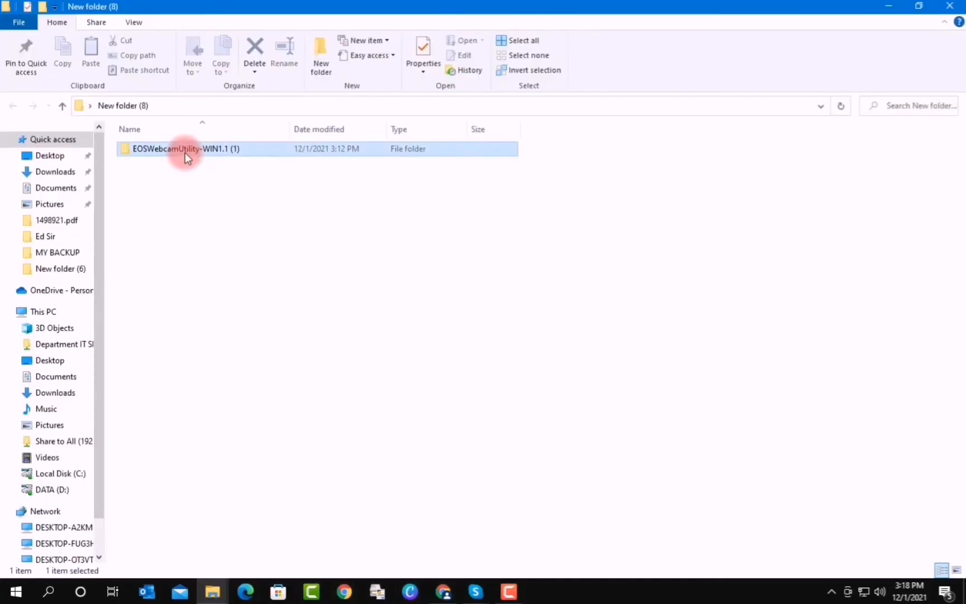
pyautogui.rightClick(194, 151)
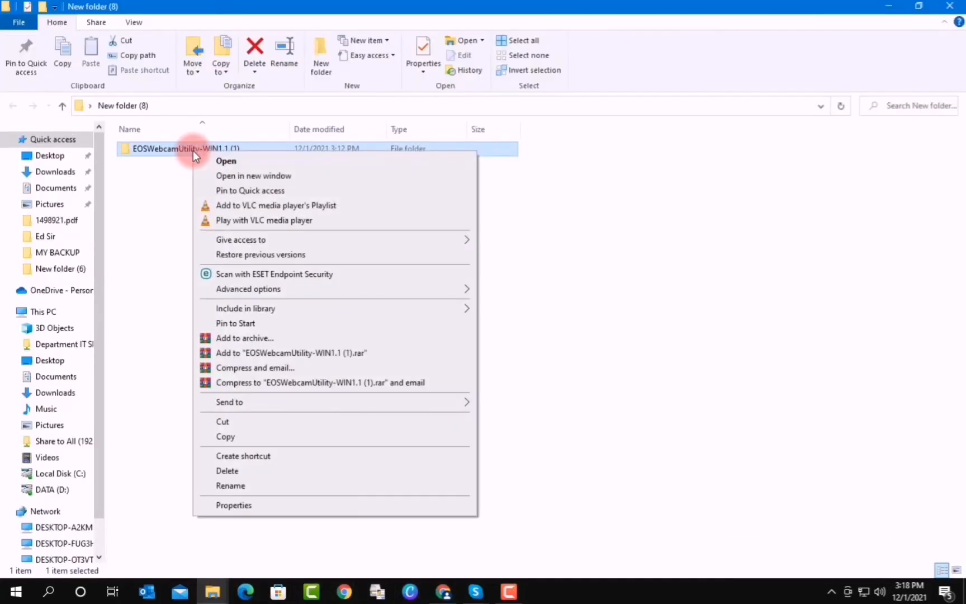
pyautogui.click(182, 151)
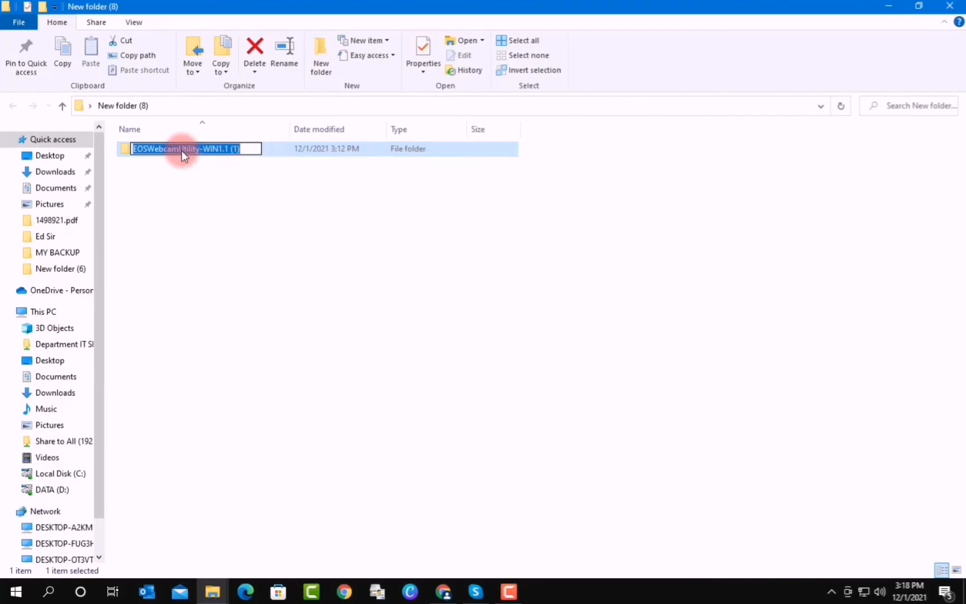
pyautogui.click(221, 206)
pyautogui.doubleClick(204, 144)
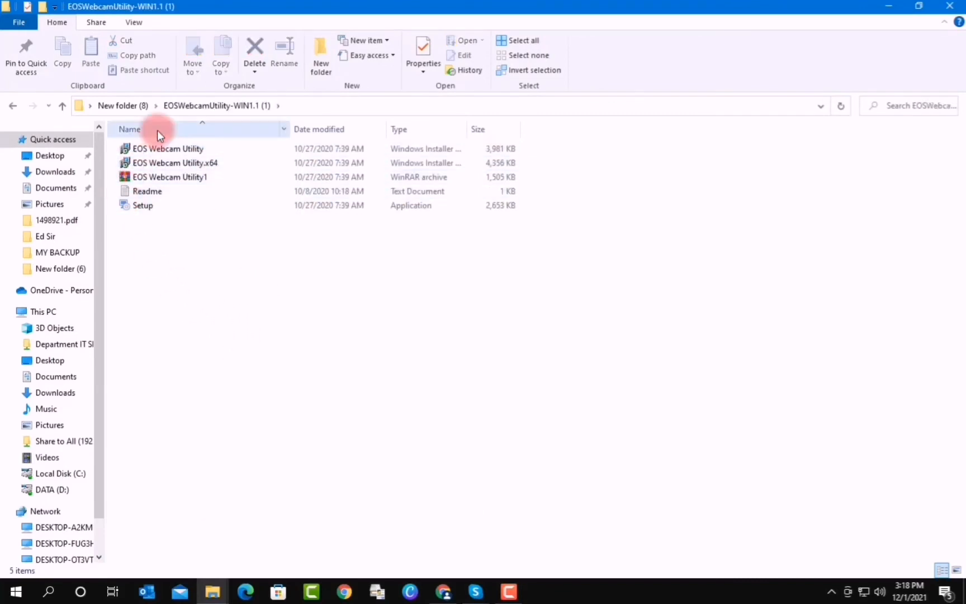
pyautogui.click(222, 165)
pyautogui.click(199, 150)
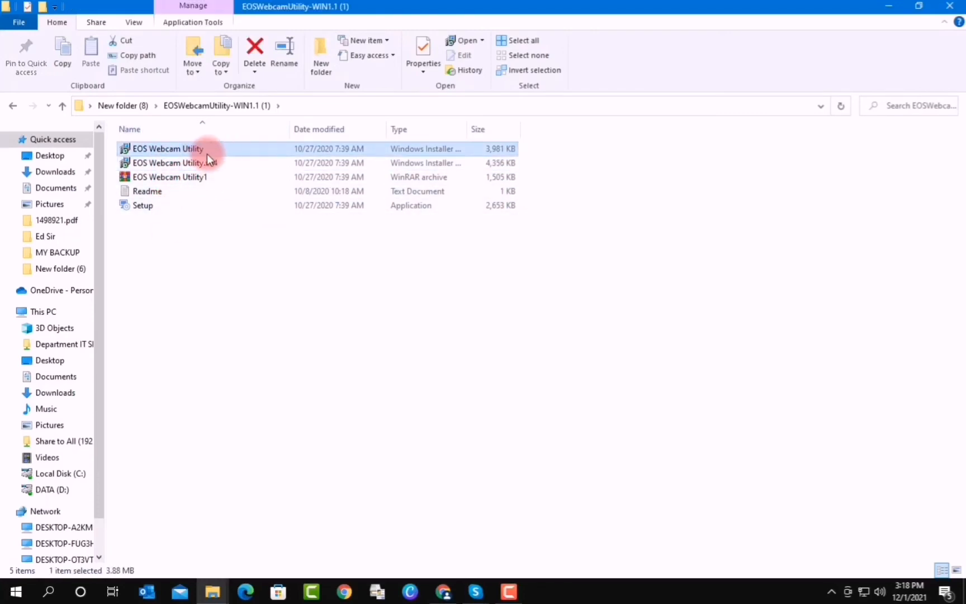
pyautogui.click(233, 265)
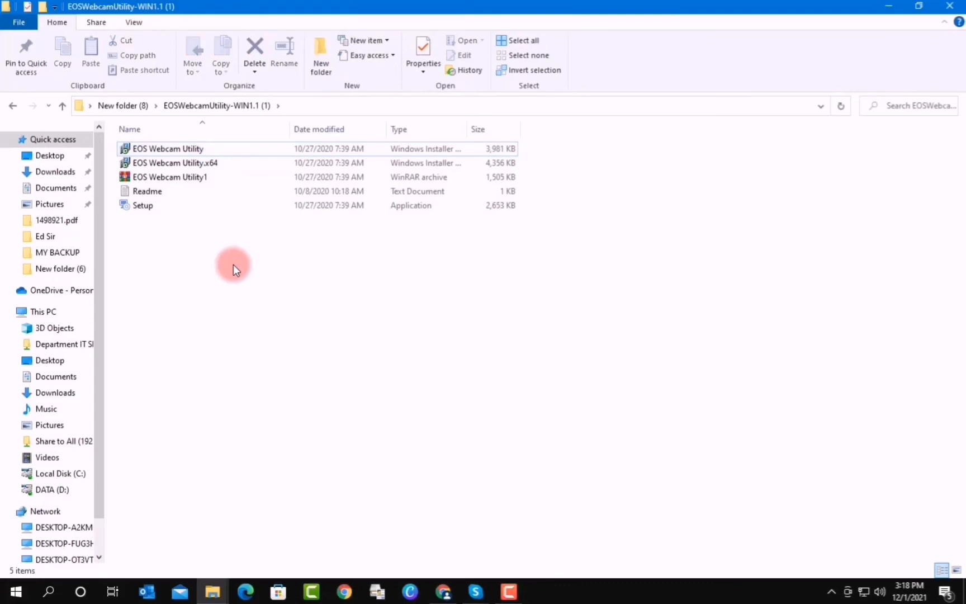
# Extract the EOS Webcam Utility1 archive into a folder of the same name and open that folder.
pyautogui.click(138, 180)
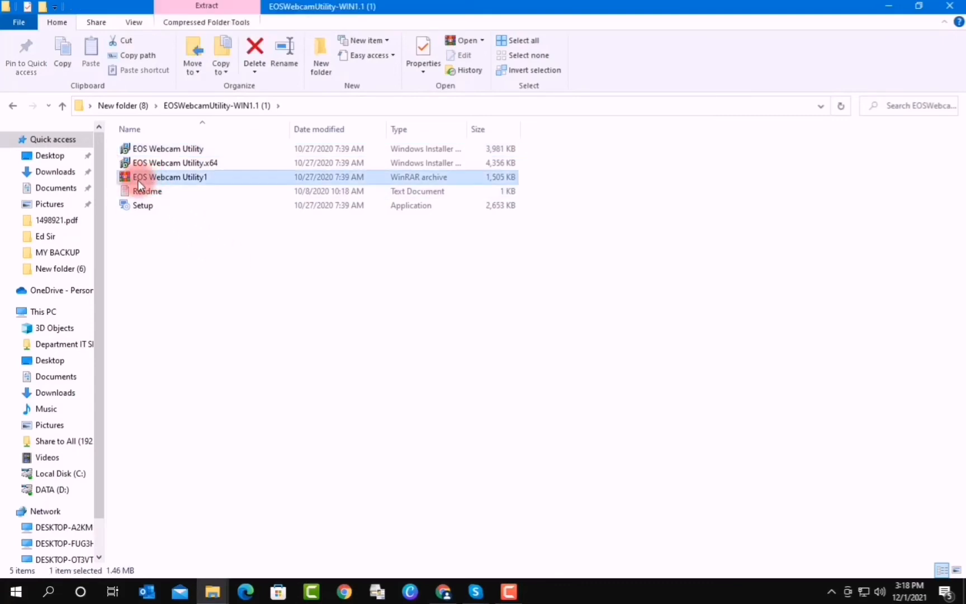
pyautogui.rightClick(178, 181)
pyautogui.click(212, 294)
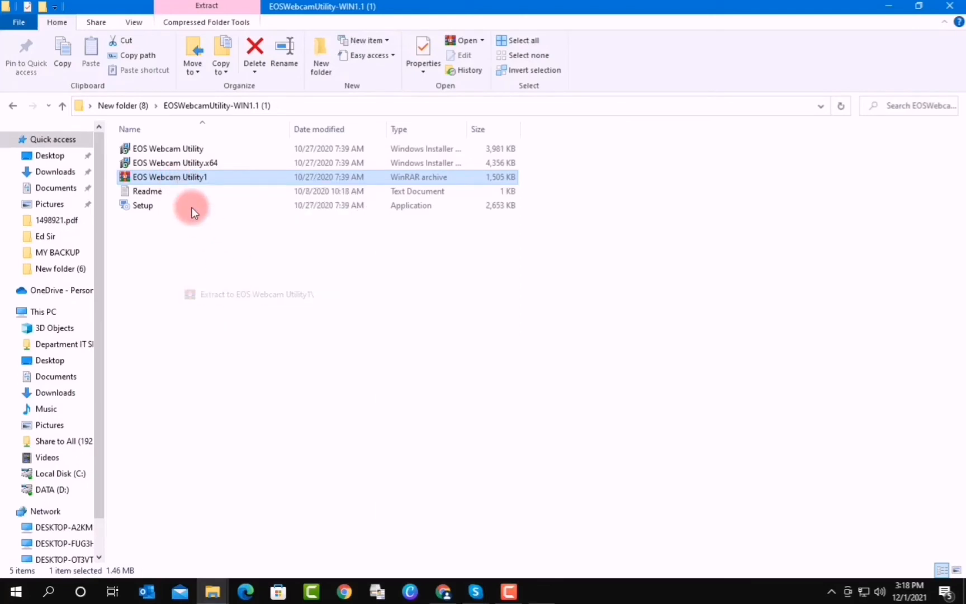
pyautogui.click(170, 145)
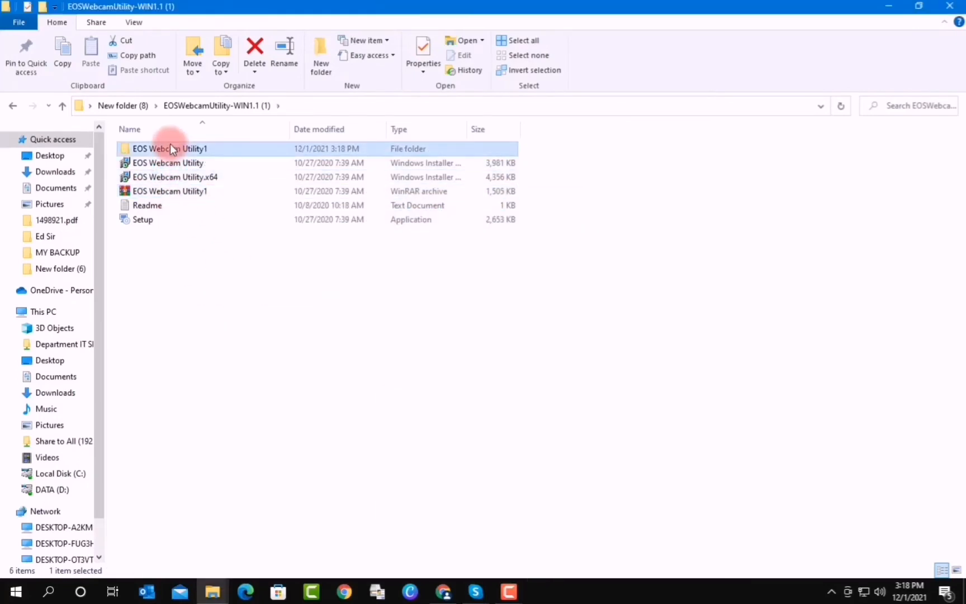
pyautogui.doubleClick(170, 144)
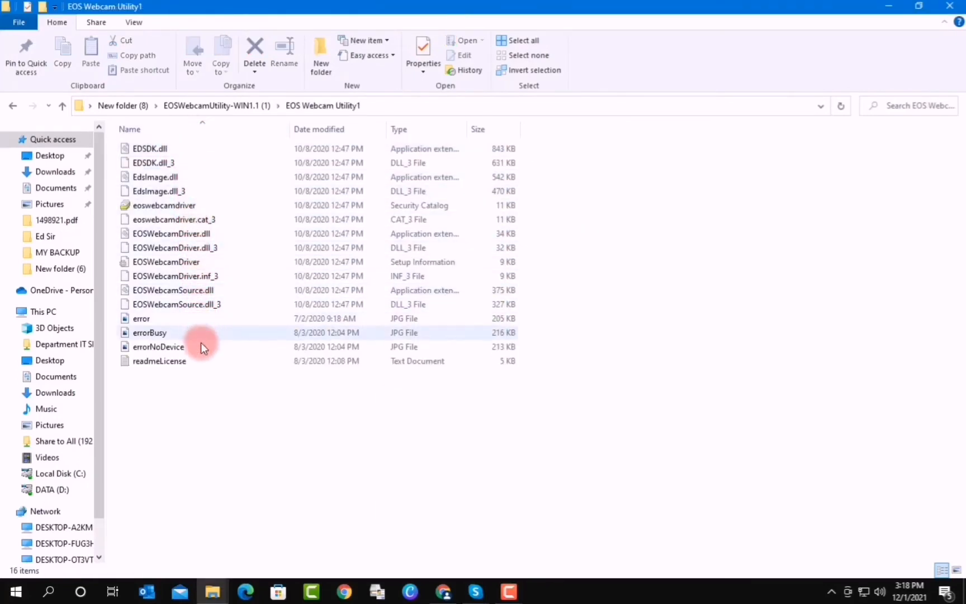
# Return to the EOSWebcamUtility-WIN1.1 (1) folder and permanently delete the extracted EOS Webcam Utility1 folder.
pyautogui.click(14, 104)
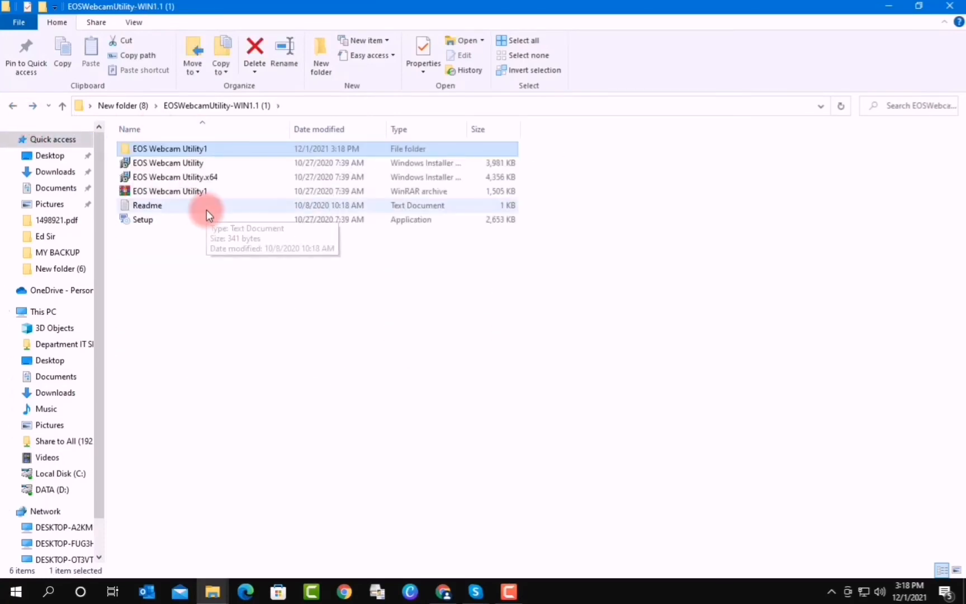
pyautogui.hotkey('shift', 'Delete')
pyautogui.press('Return')
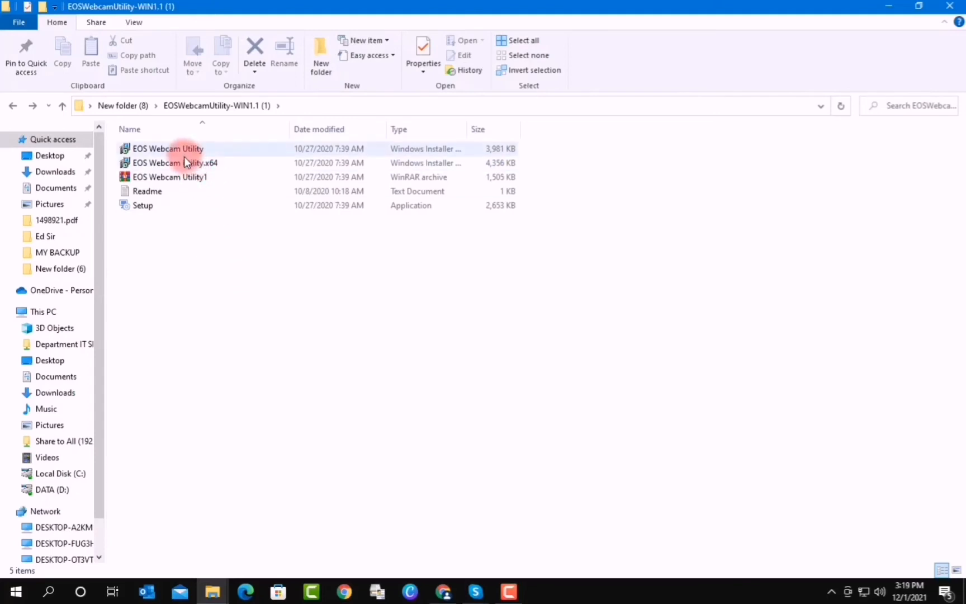
# Try to install the software from the EOS Webcam Utility.x64 installer package, and close the installer.
pyautogui.moveTo(218, 168)
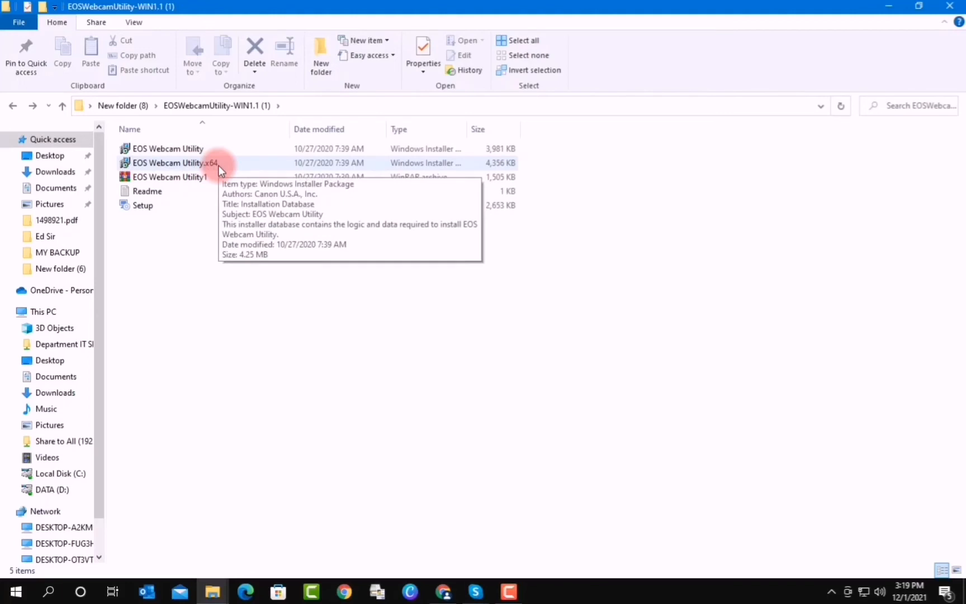
pyautogui.doubleClick(218, 166)
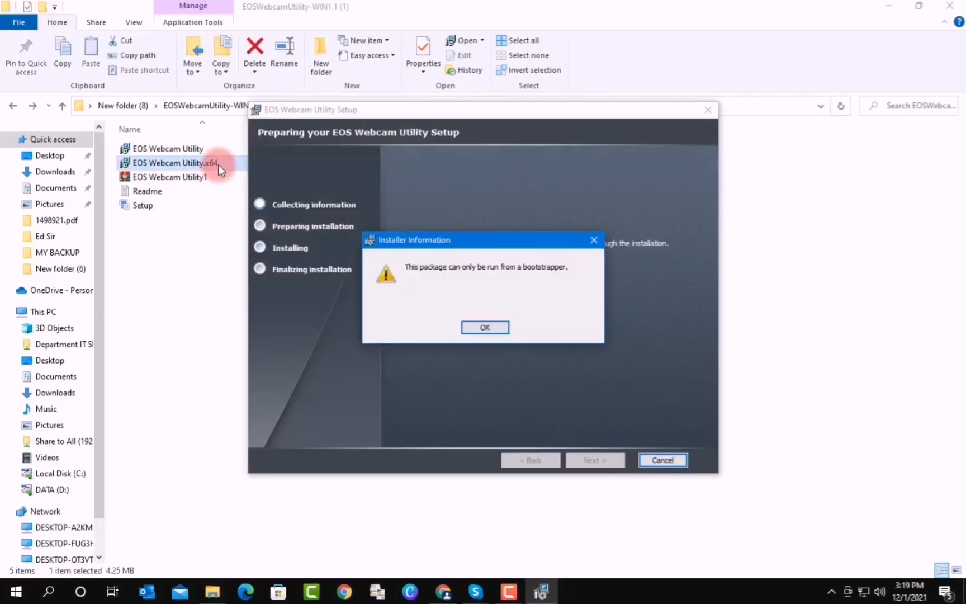
pyautogui.click(476, 328)
pyautogui.click(596, 460)
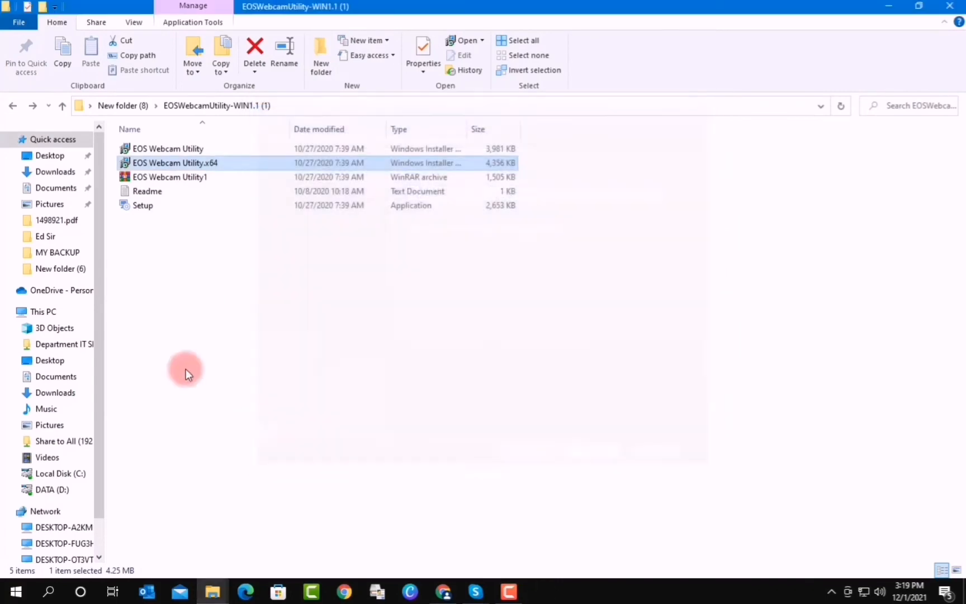
# Run the Setup application with English as the setup language and accept the license agreement terms.
pyautogui.doubleClick(156, 209)
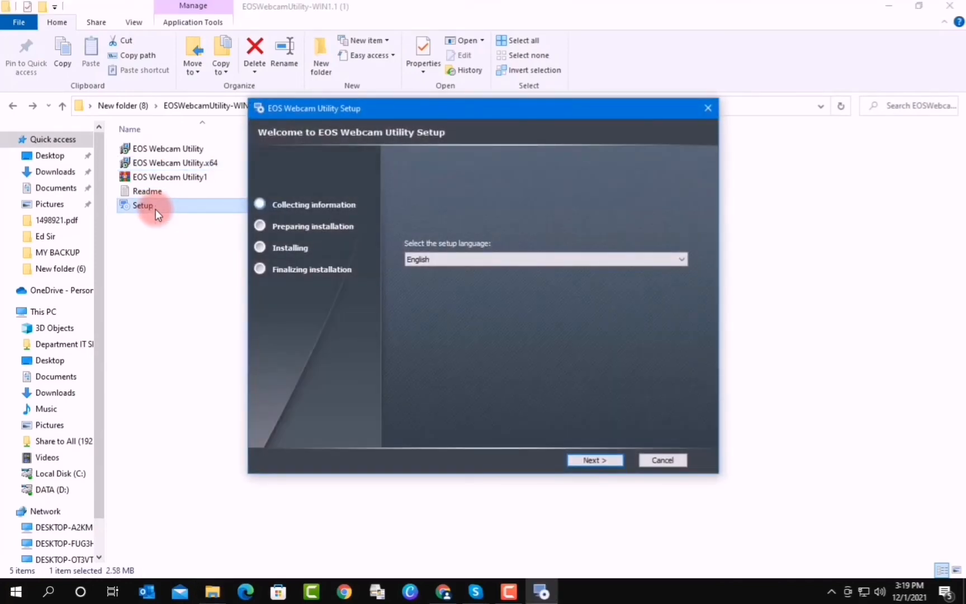
pyautogui.click(574, 459)
pyautogui.click(574, 459)
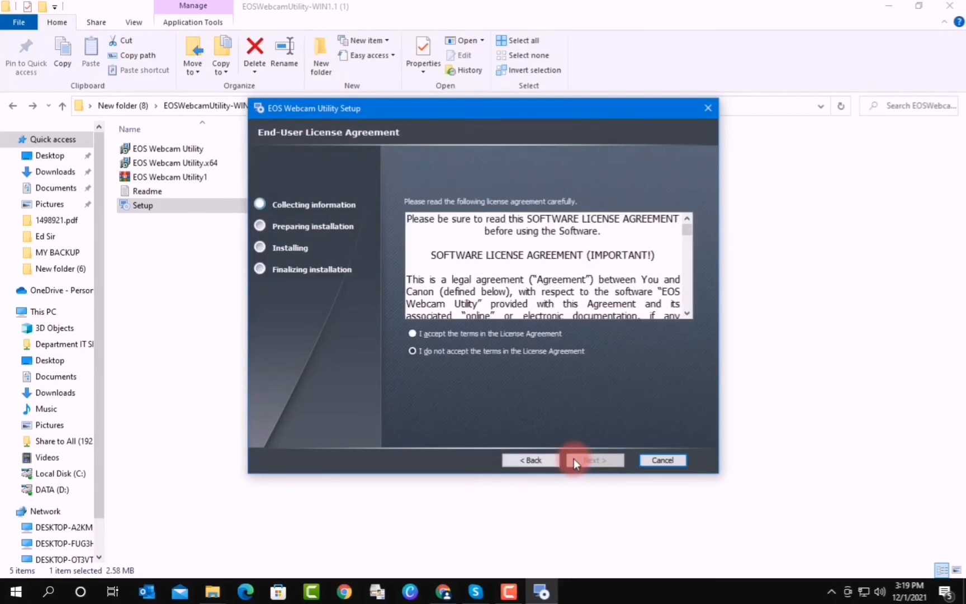
pyautogui.click(491, 333)
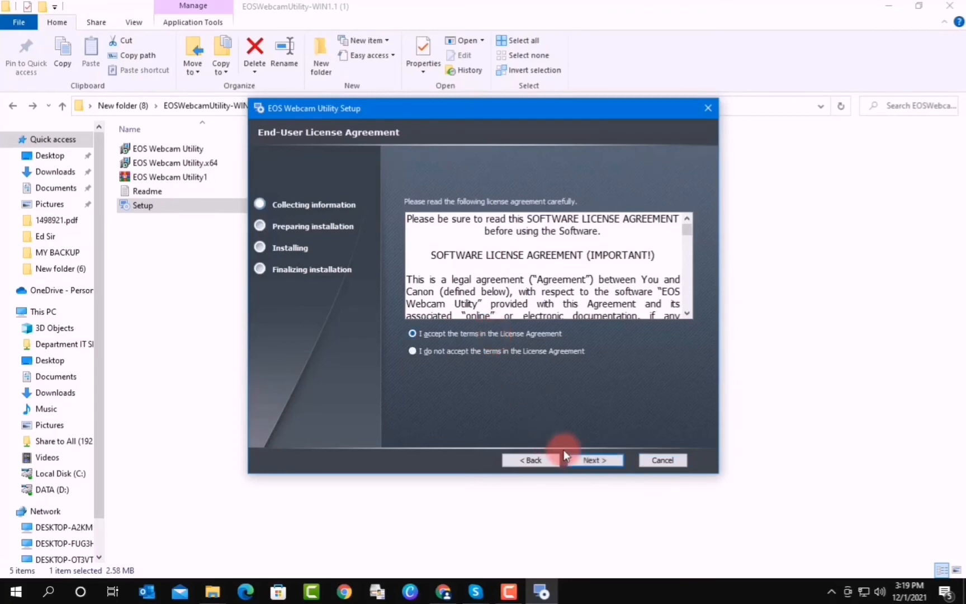
pyautogui.click(590, 462)
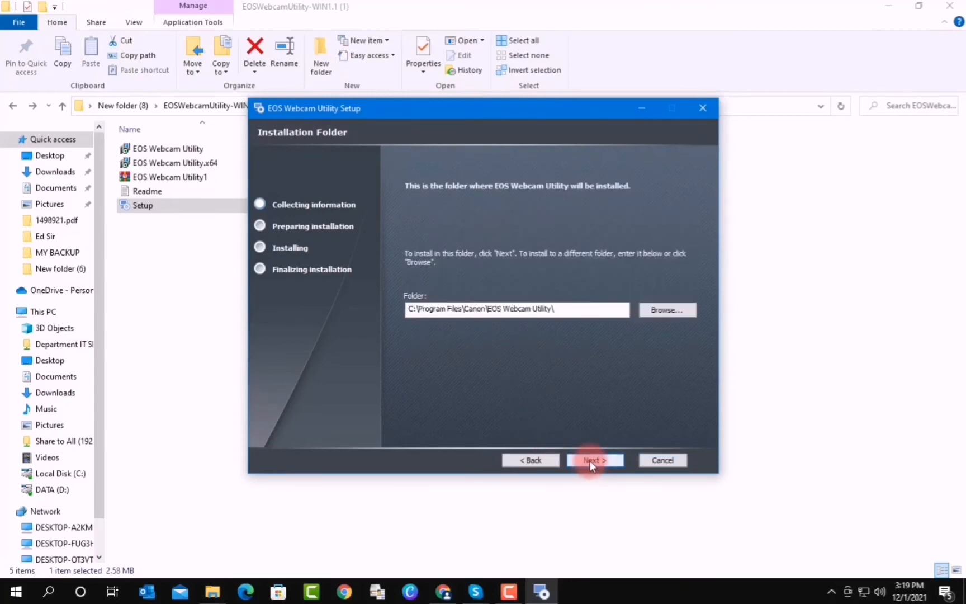
# Install EOS Webcam Utility in C:\Program Files\Canon\EOS Webcam Utility\ and finish the setup wizard.
pyautogui.click(588, 459)
pyautogui.click(588, 460)
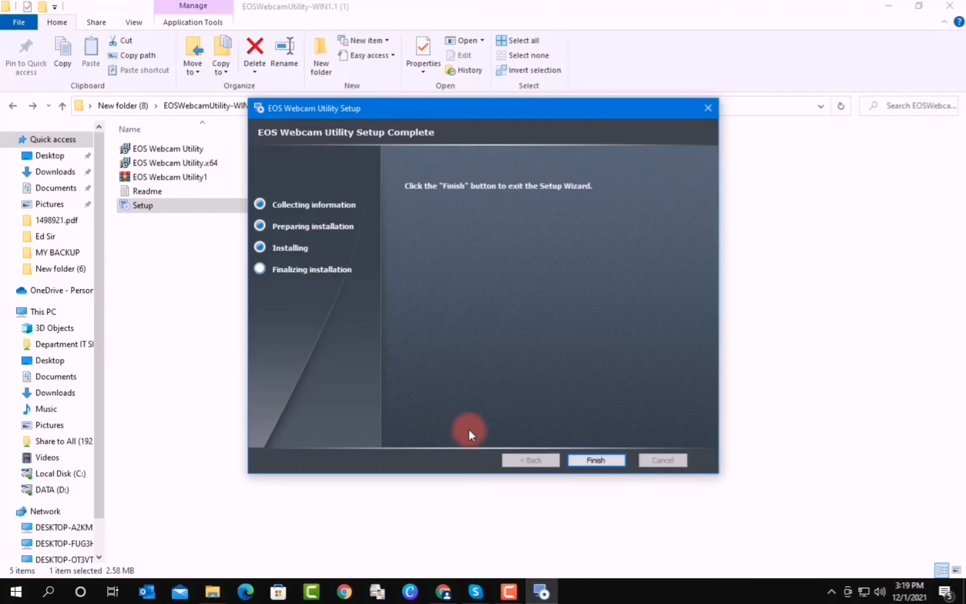
pyautogui.click(589, 459)
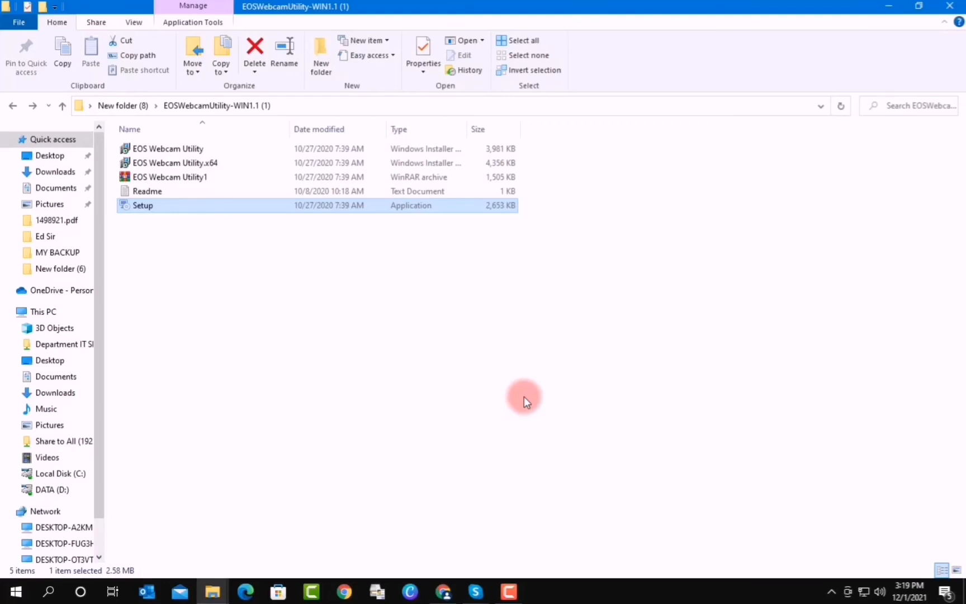
# Switch to Skype, try the Blur background on the EOS Webcam Utility camera video, and set the background back to none.
pyautogui.click(49, 592)
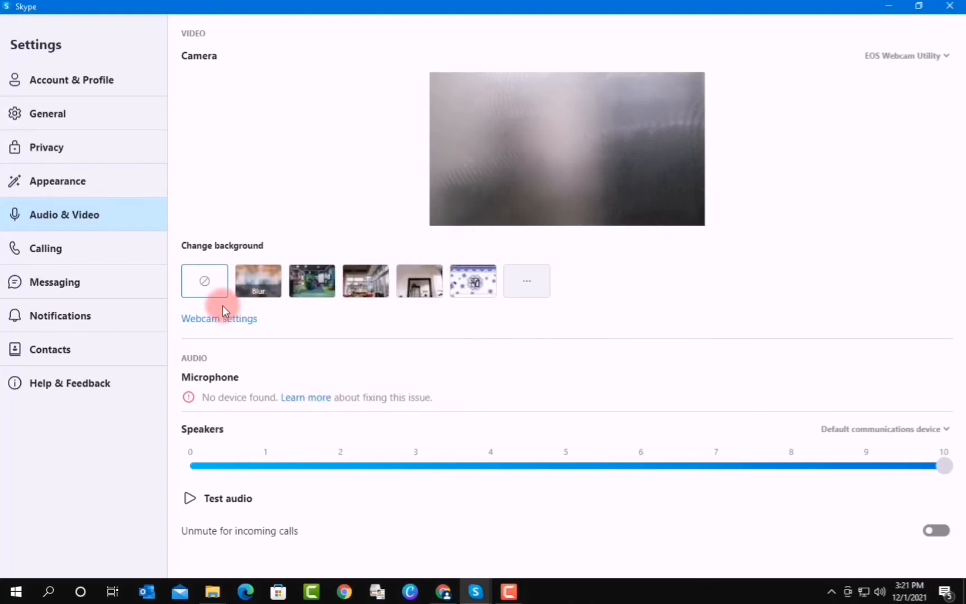
pyautogui.click(251, 292)
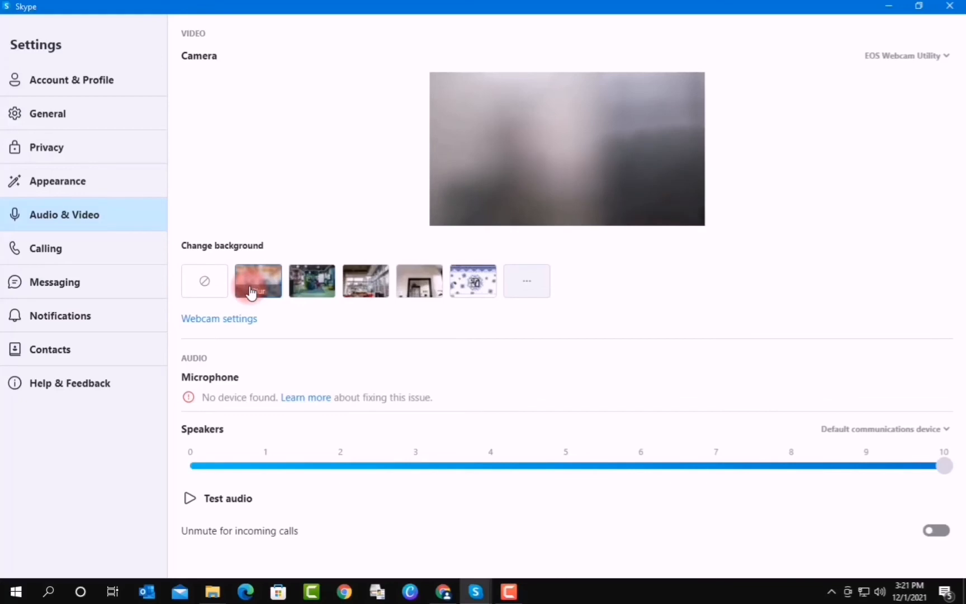
pyautogui.click(206, 288)
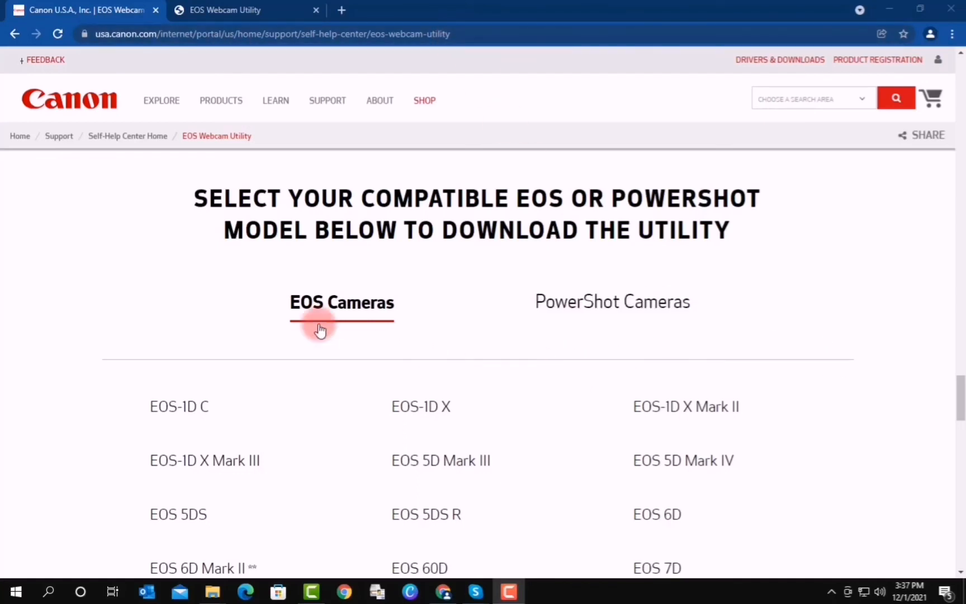
# Examine the compatible EOS and PowerShot camera models on Canon's EOS Webcam Utility page in the browser.
pyautogui.scroll(-5, 456, 257)
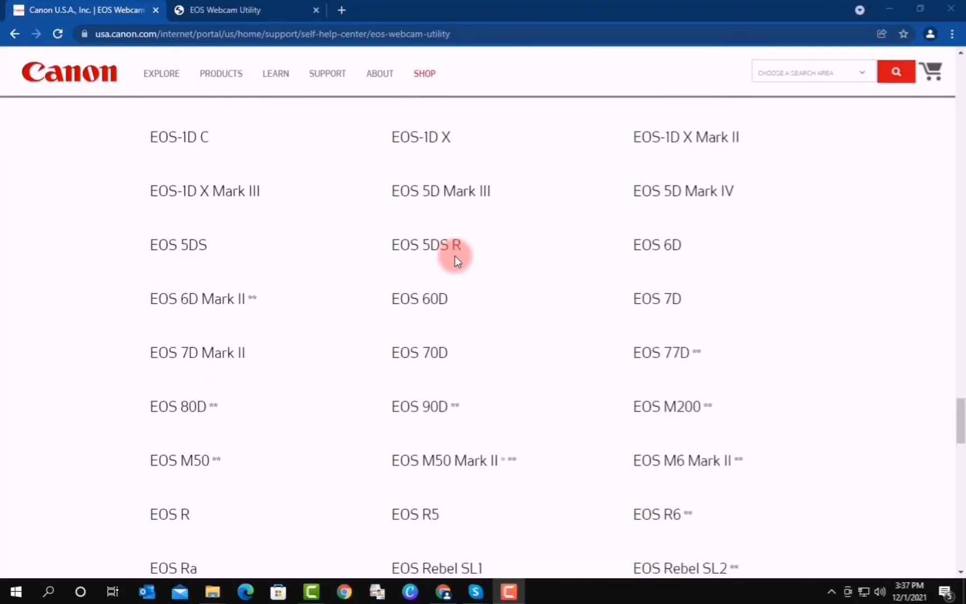
pyautogui.scroll(-7, 455, 256)
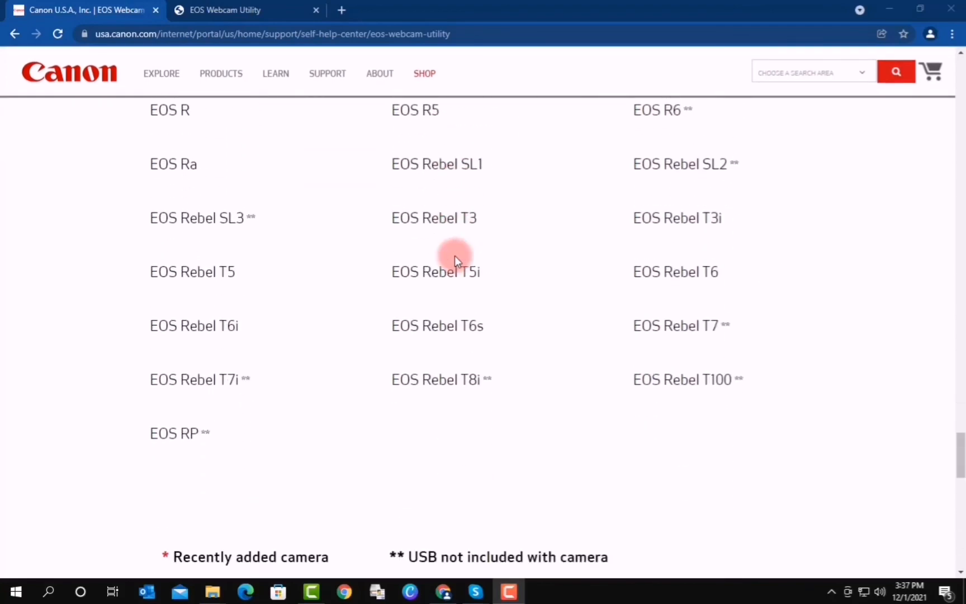
pyautogui.scroll(12, 455, 256)
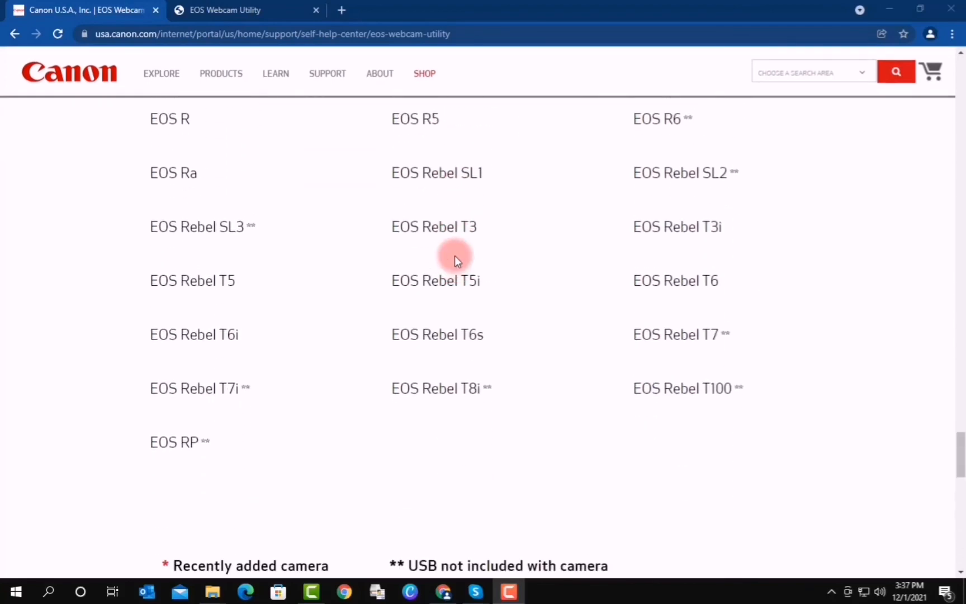
pyautogui.click(582, 292)
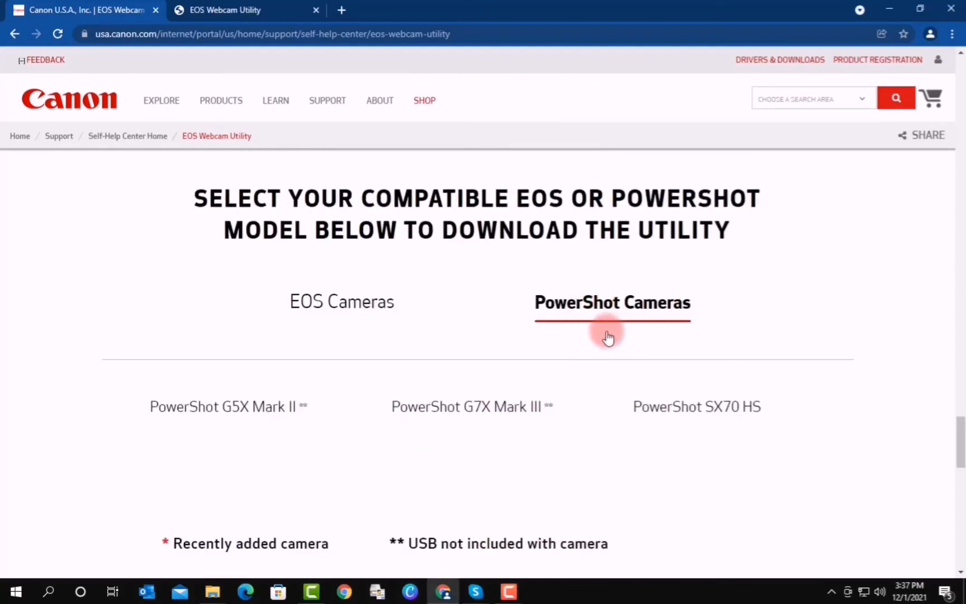
pyautogui.click(395, 316)
pyautogui.scroll(-3, 450, 364)
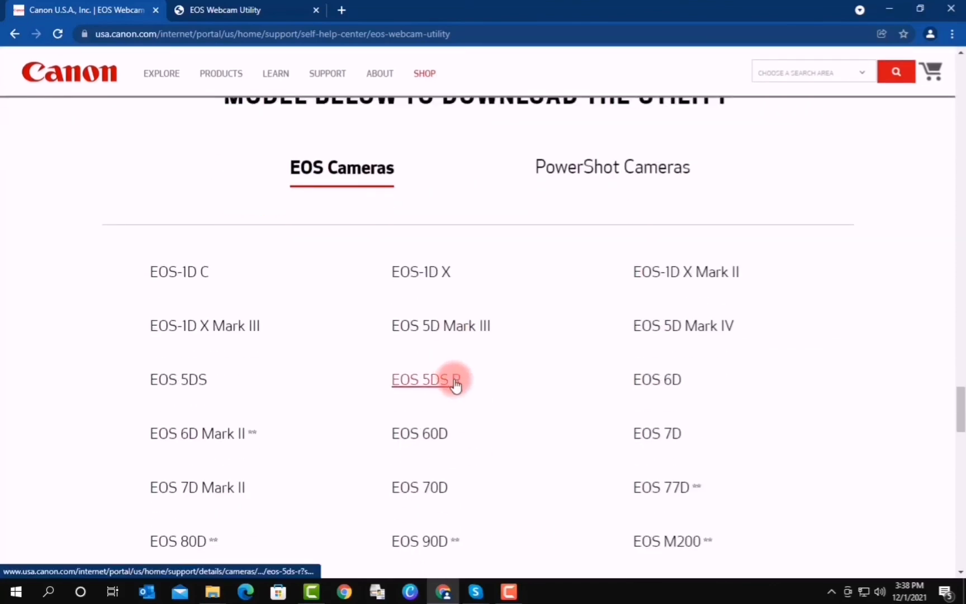
pyautogui.scroll(-1, 454, 380)
pyautogui.scroll(-5, 454, 379)
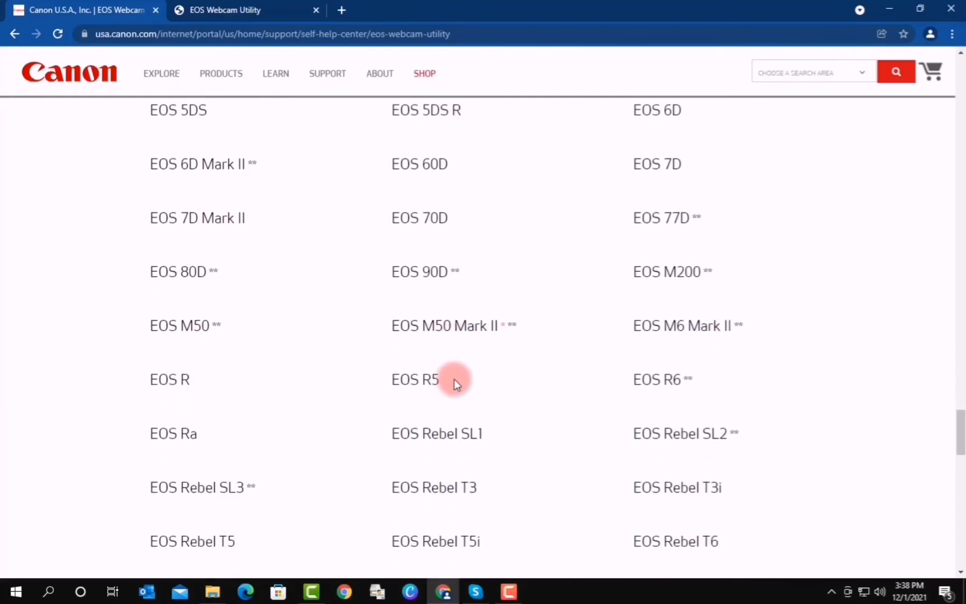